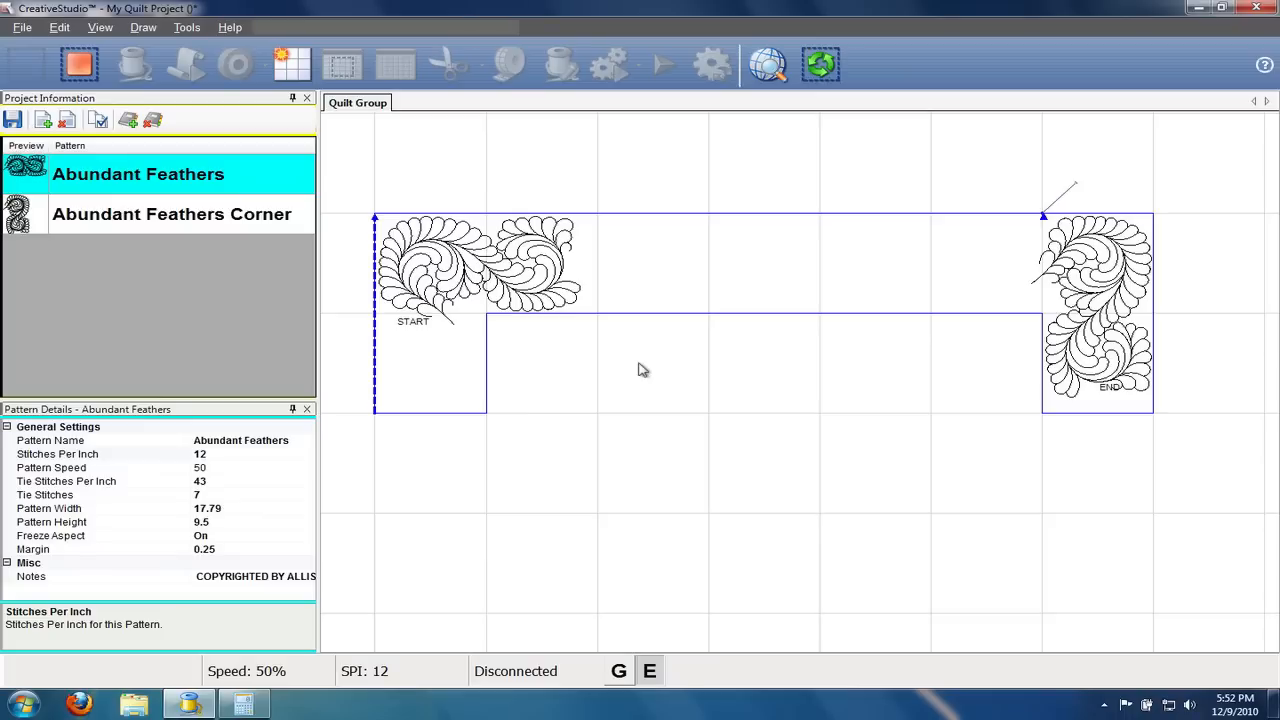
Measure the gap from the end of the first feather pattern to the start of the corner pattern.
key("ctrl+m")
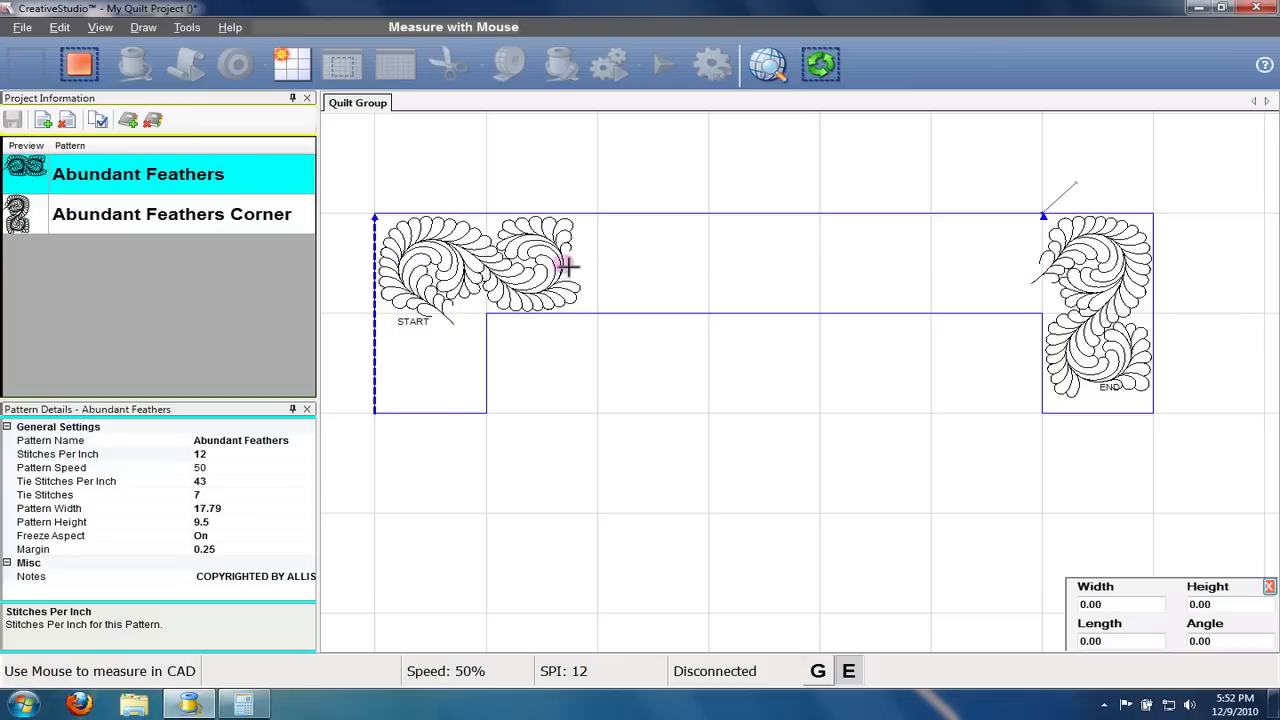
left_click_drag(568, 266, 1038, 266)
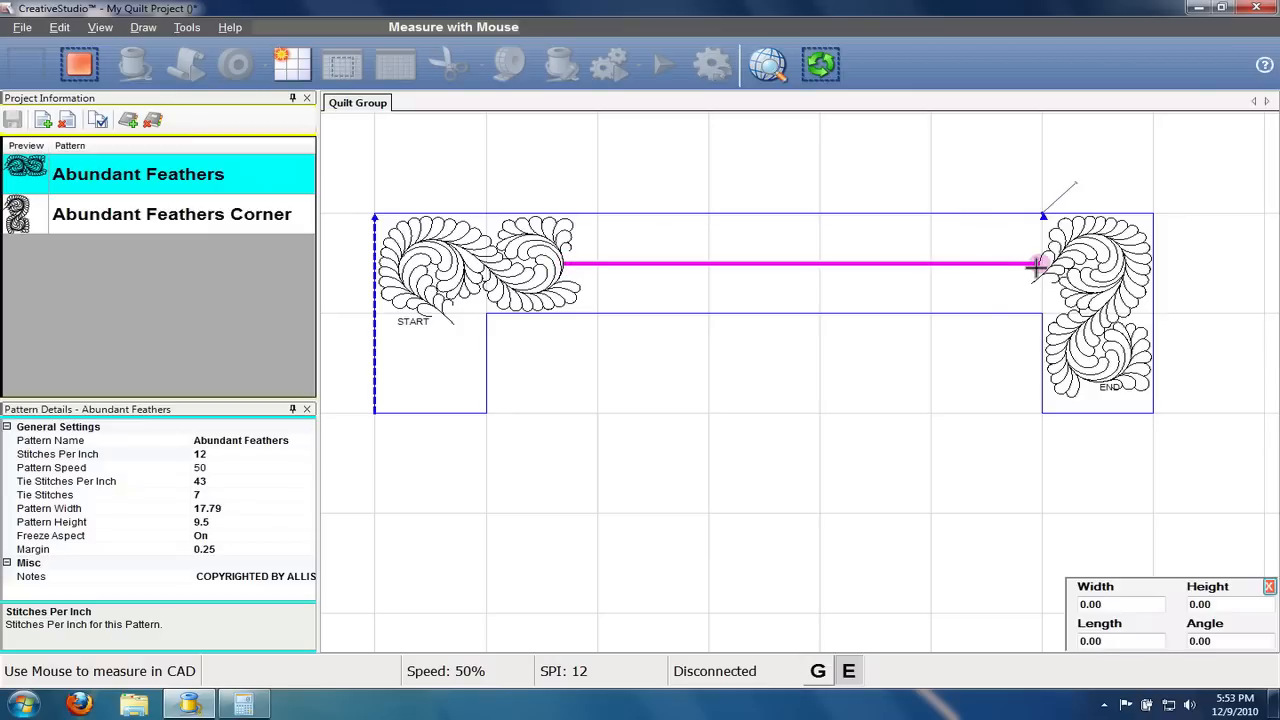
left_click_drag(1038, 266, 1038, 266)
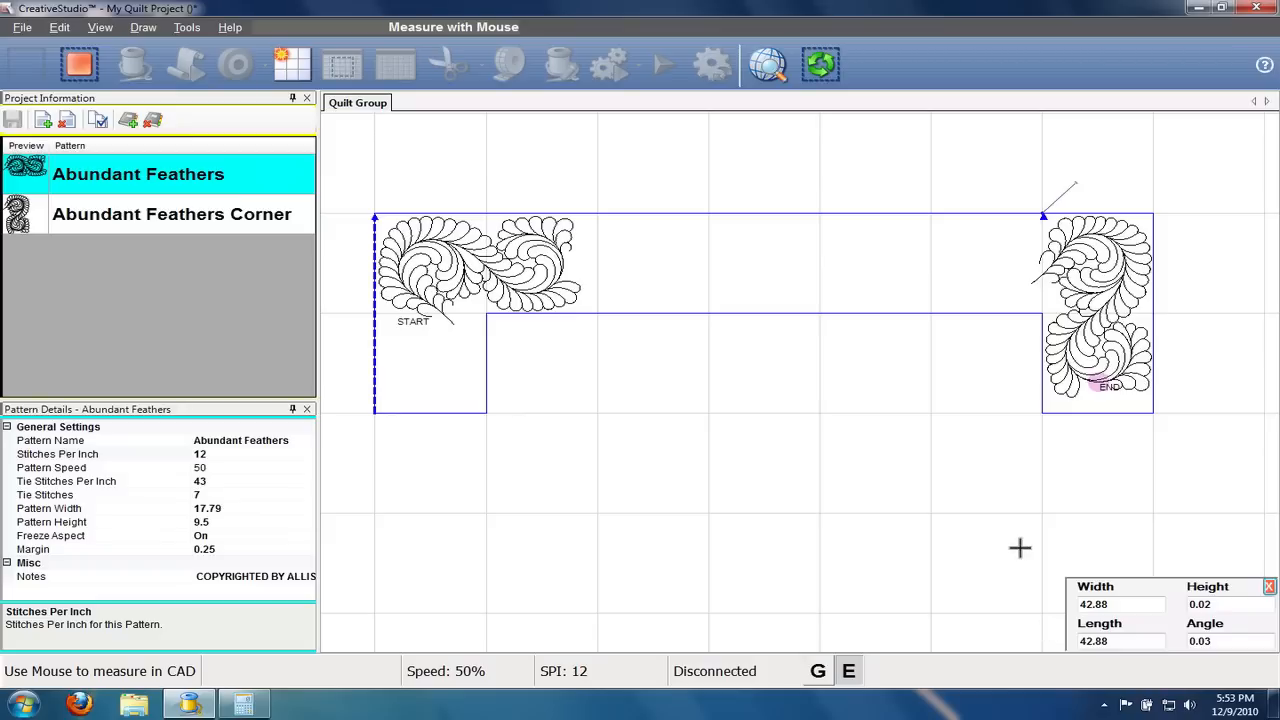
key("Escape")
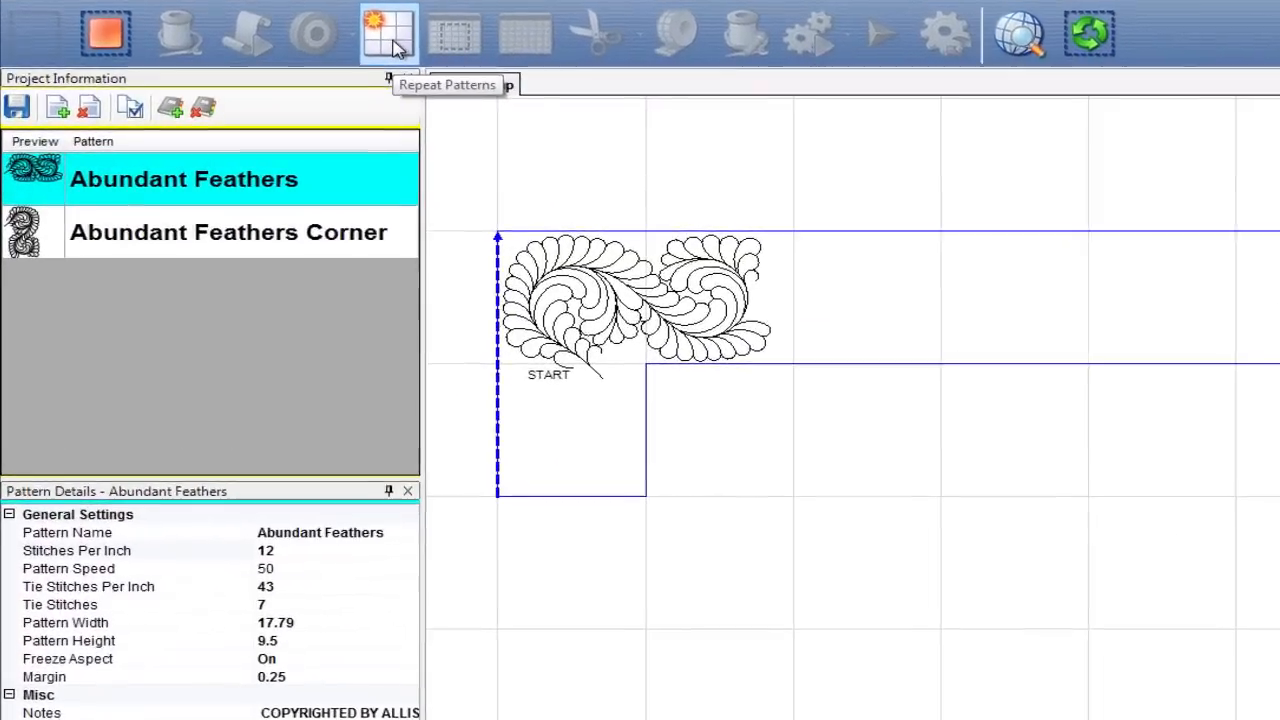
Repeat the Abundant Feathers pattern as 3 repeats in 1 row, with Freeze Aspect off and the measured 42.88 in as total width.
left_click(403, 38)
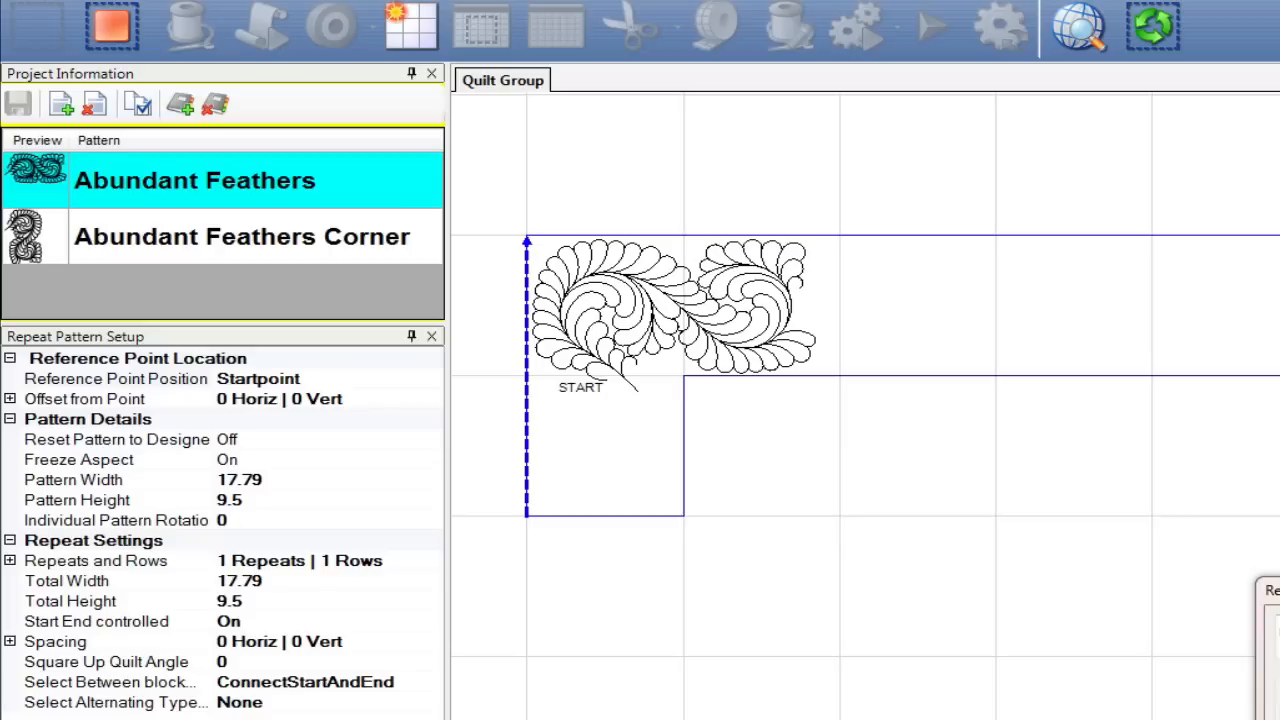
left_click(248, 588)
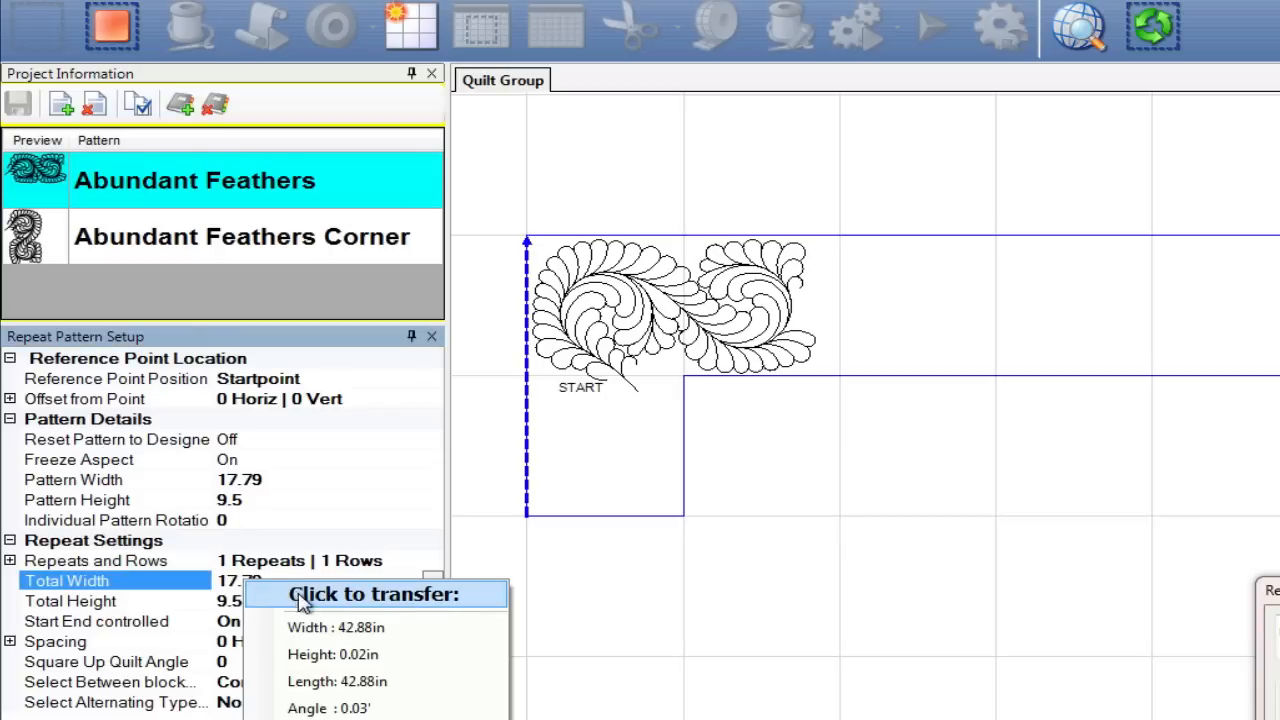
left_click(396, 692)
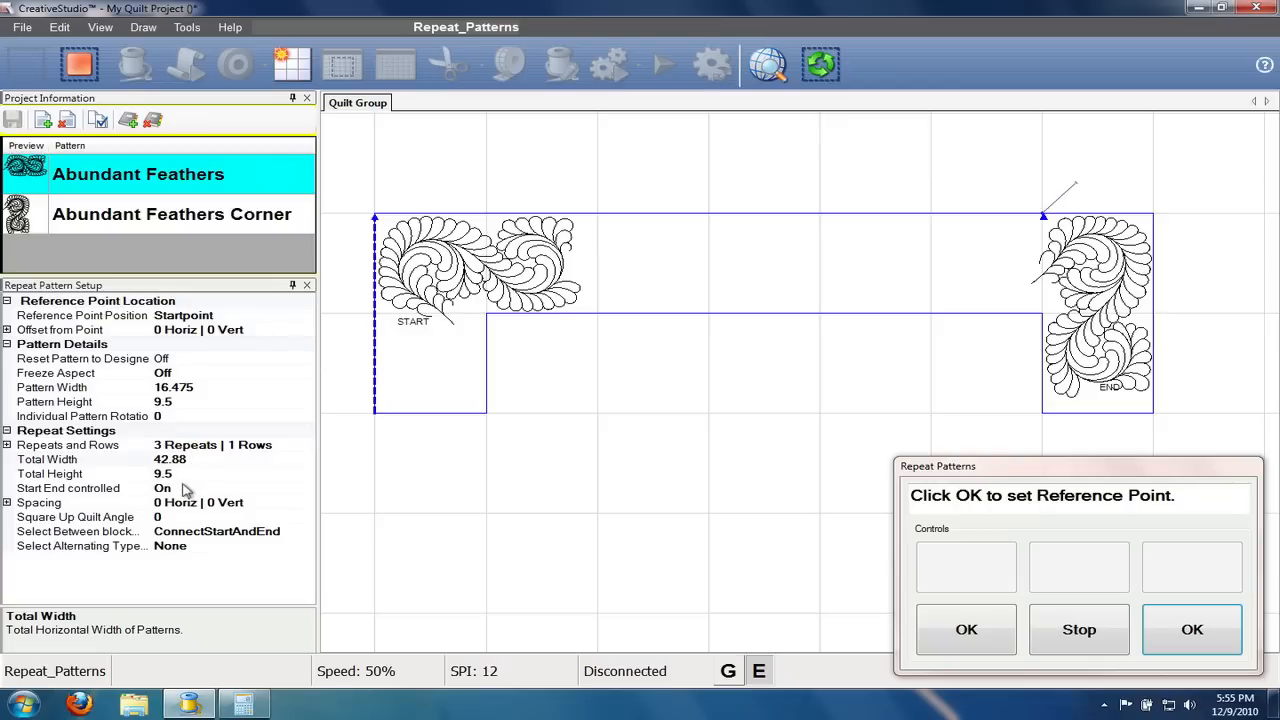
left_click(1192, 627)
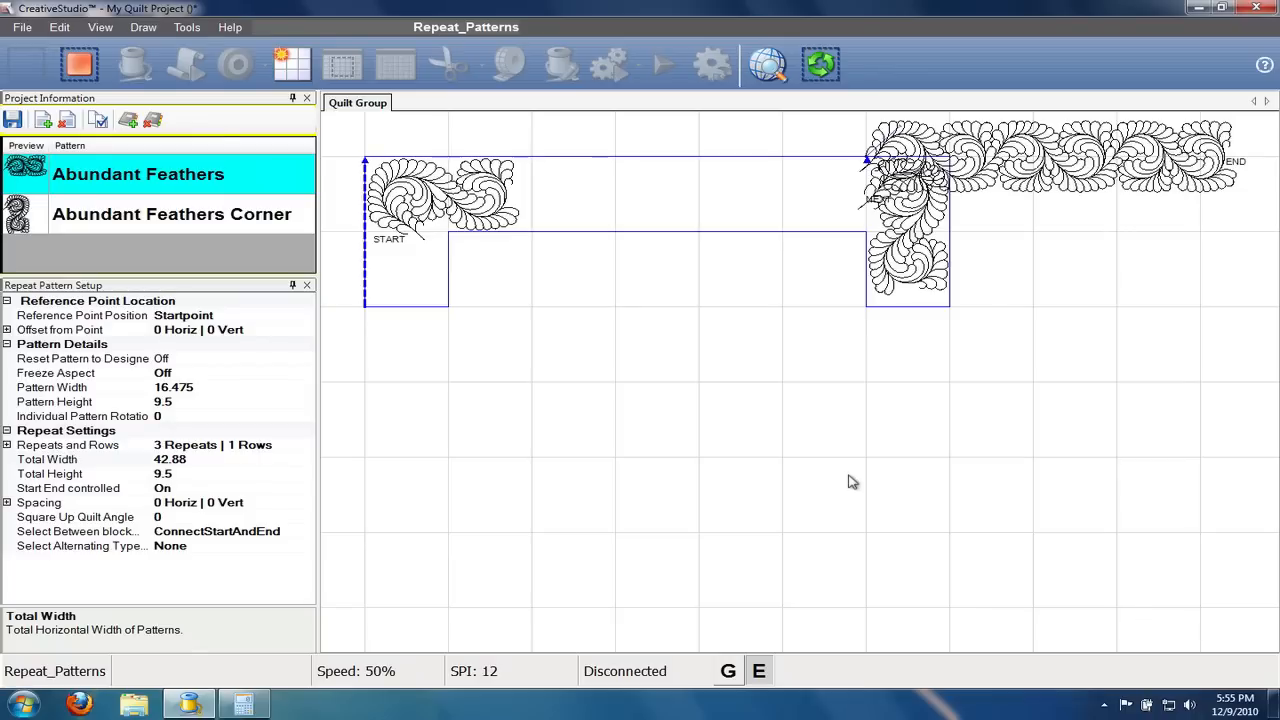
scroll(851, 480, "down", 2)
scroll(997, 191, "up", 2)
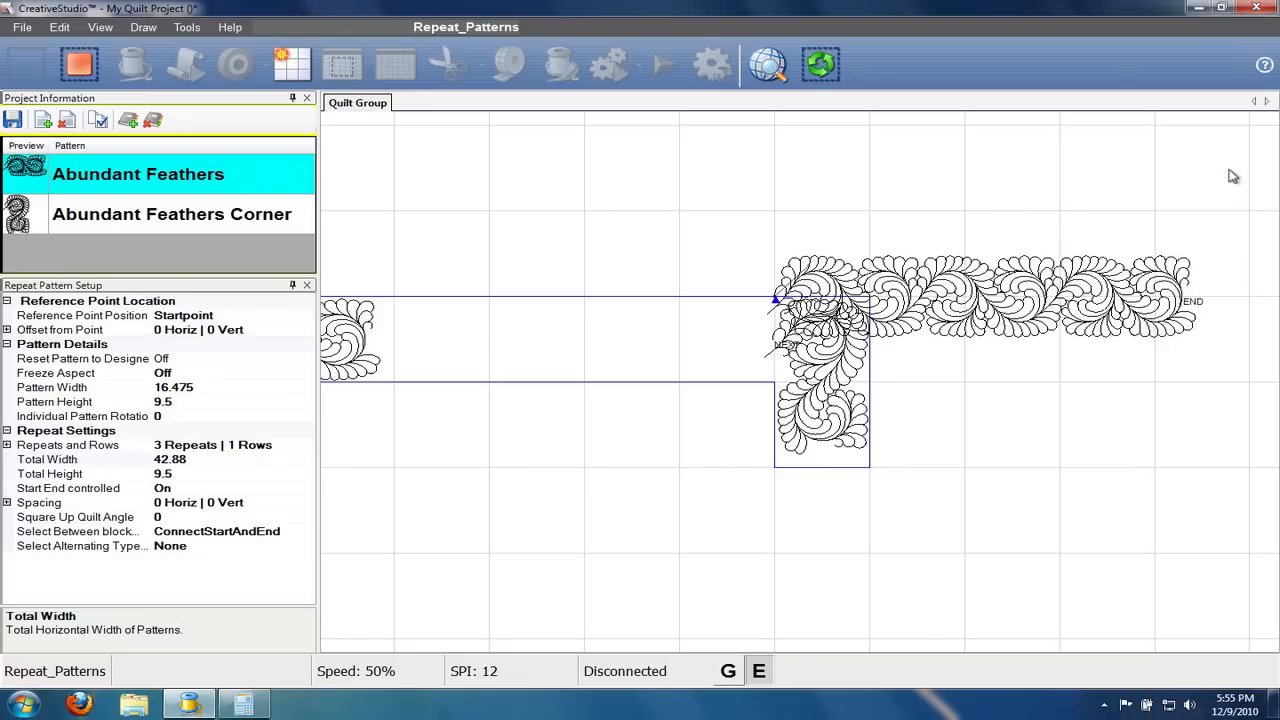
left_click_drag(1242, 202, 726, 284)
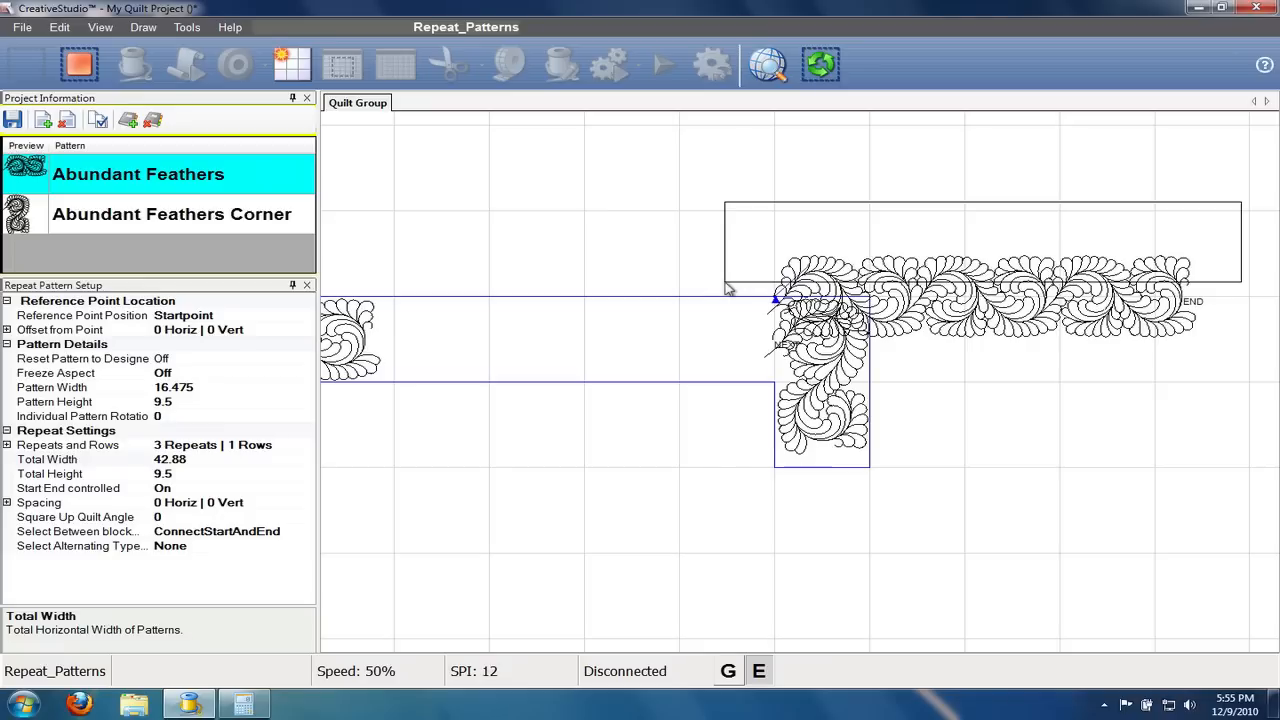
left_click_drag(725, 283, 731, 286)
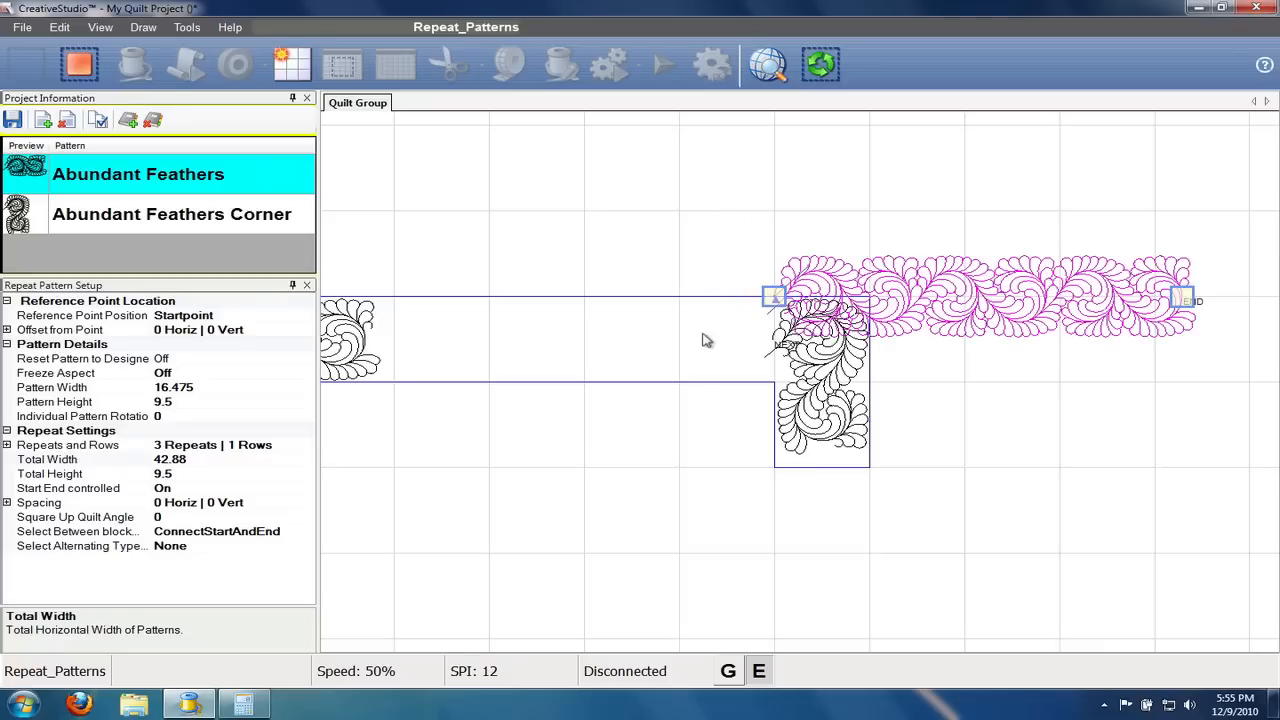
left_click(644, 230)
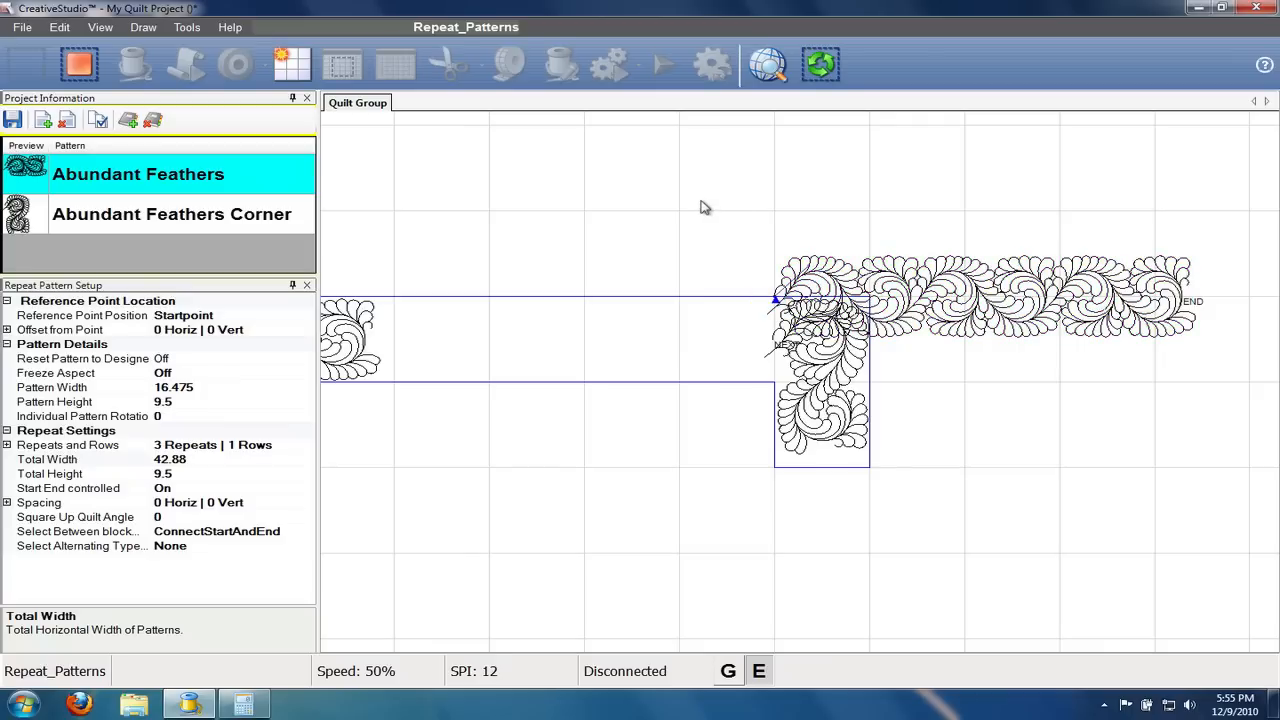
Select the whole repeated feather row and attach its start point to the end of the first feather pattern.
left_click_drag(701, 204, 1222, 350)
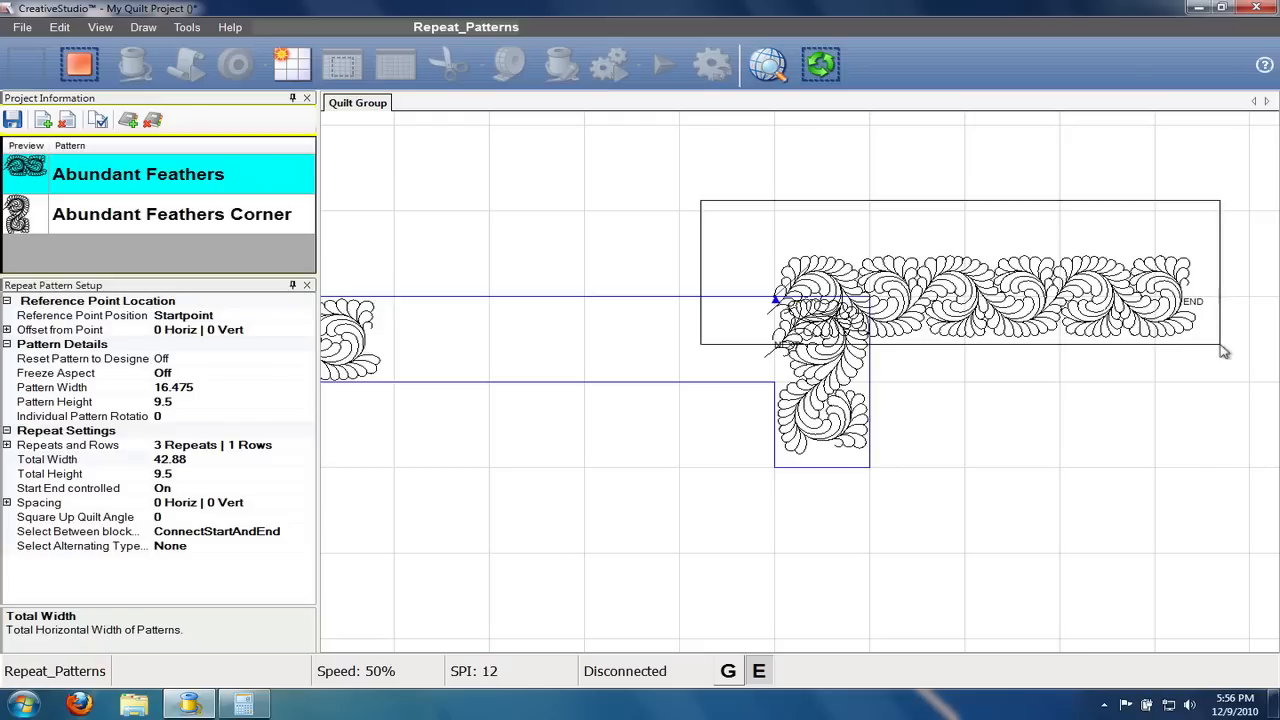
left_click_drag(1224, 351, 1224, 351)
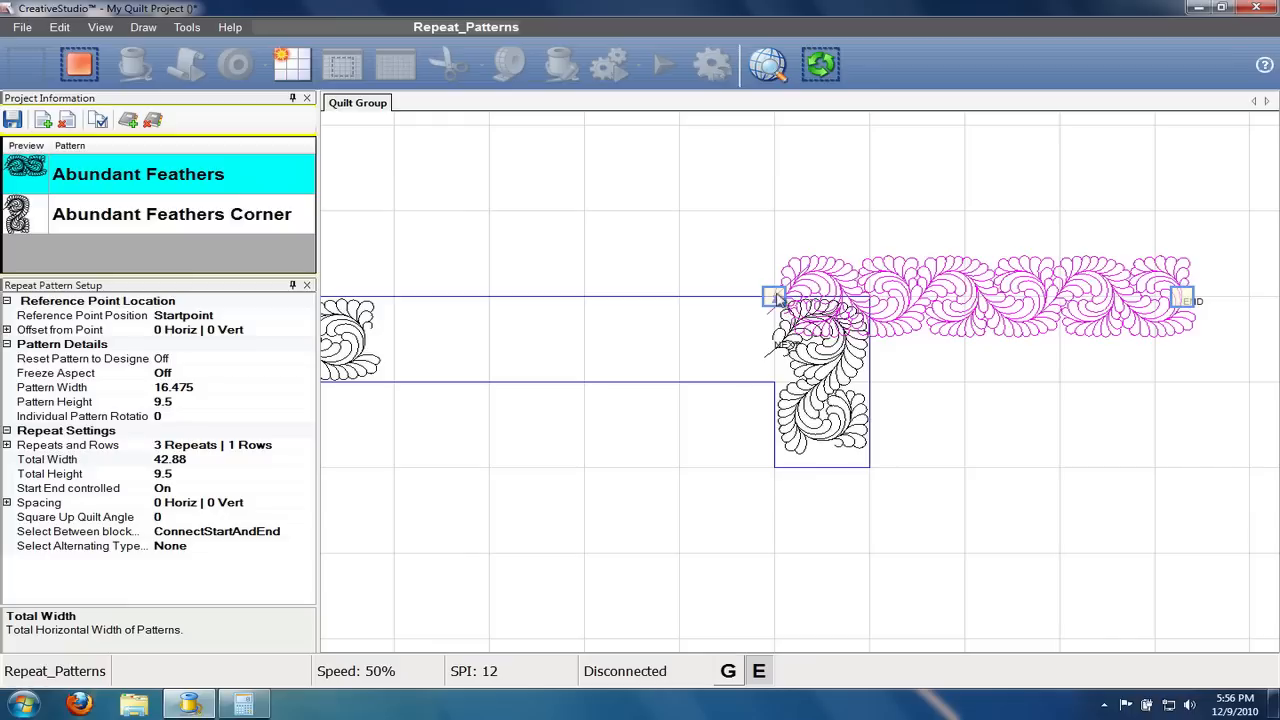
left_click_drag(777, 297, 367, 338)
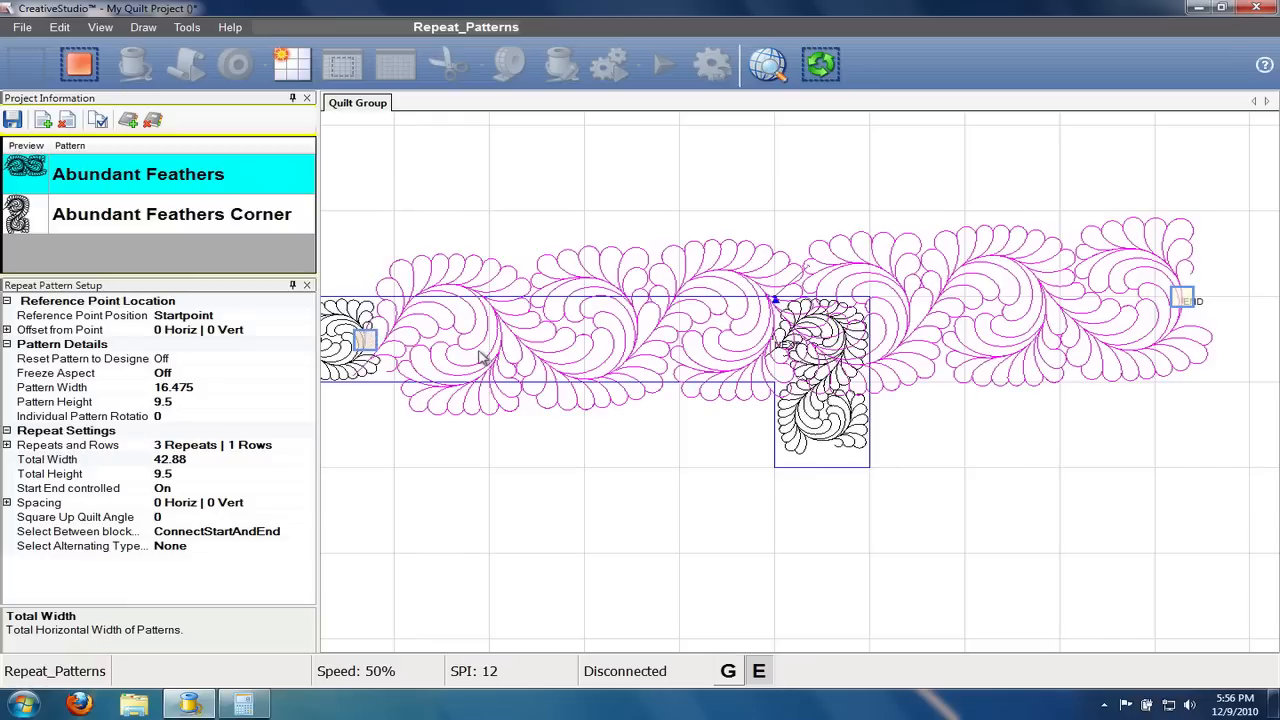
Attach the repeated row's end point to the start of the corner pattern, then deselect the row.
scroll(375, 360, "down", 3)
scroll(342, 364, "up", 3)
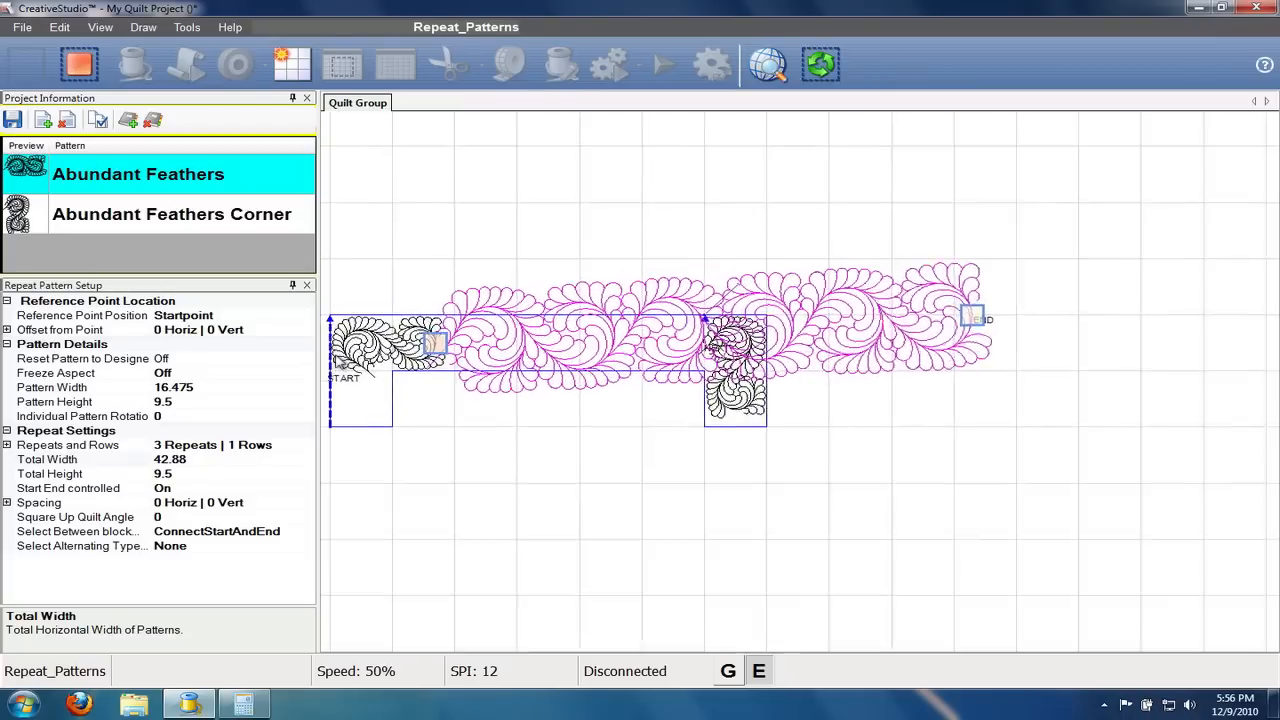
scroll(342, 364, "up", 1)
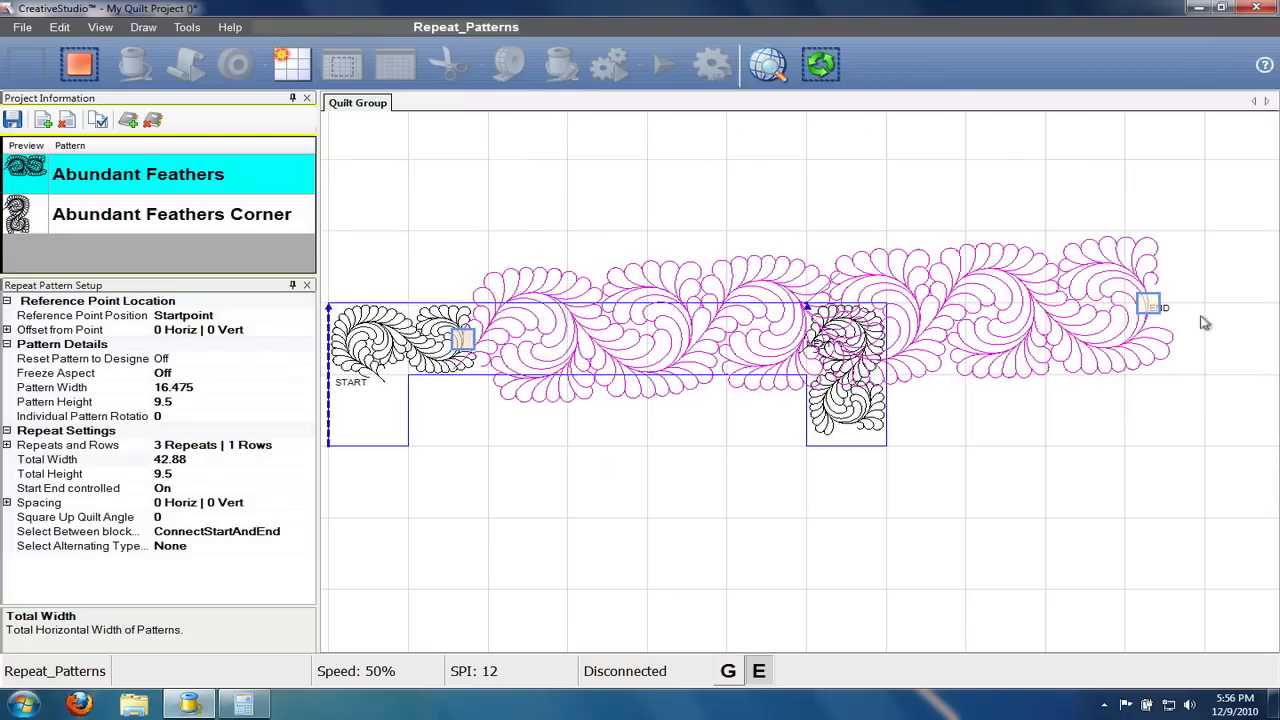
left_click(1150, 306)
left_click(810, 337)
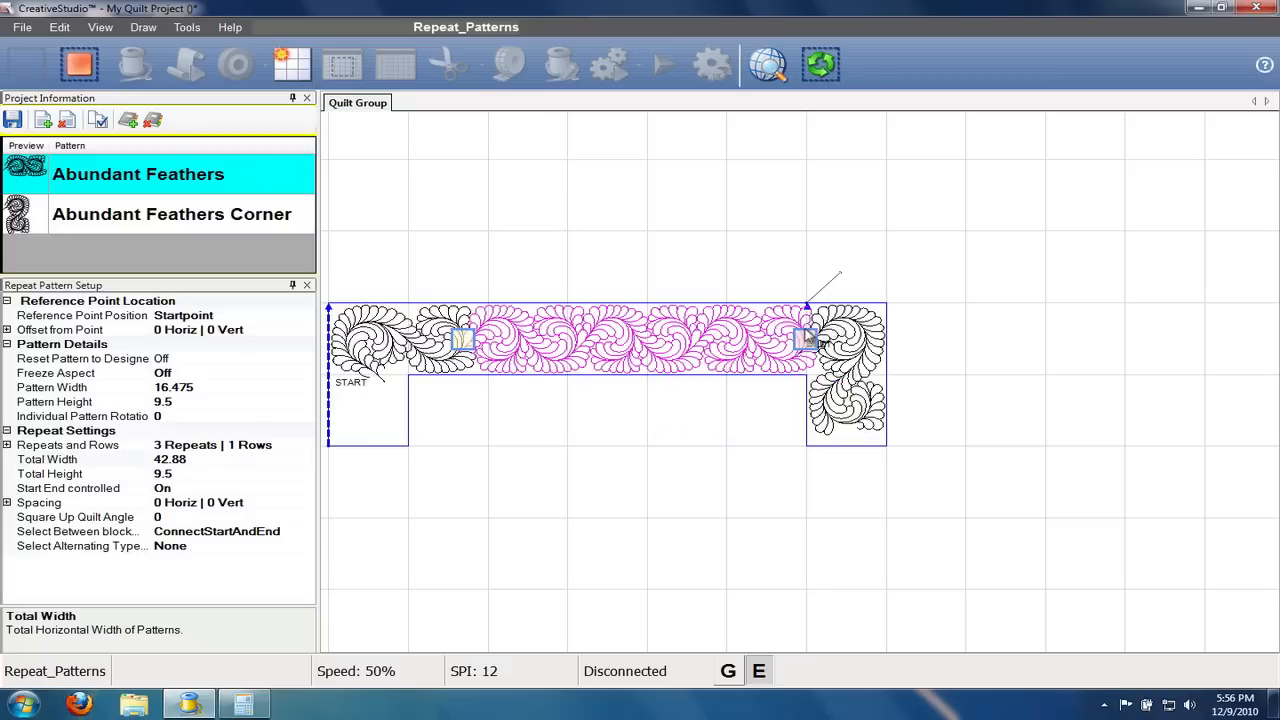
scroll(412, 377, "up", 2)
scroll(412, 377, "up", 2)
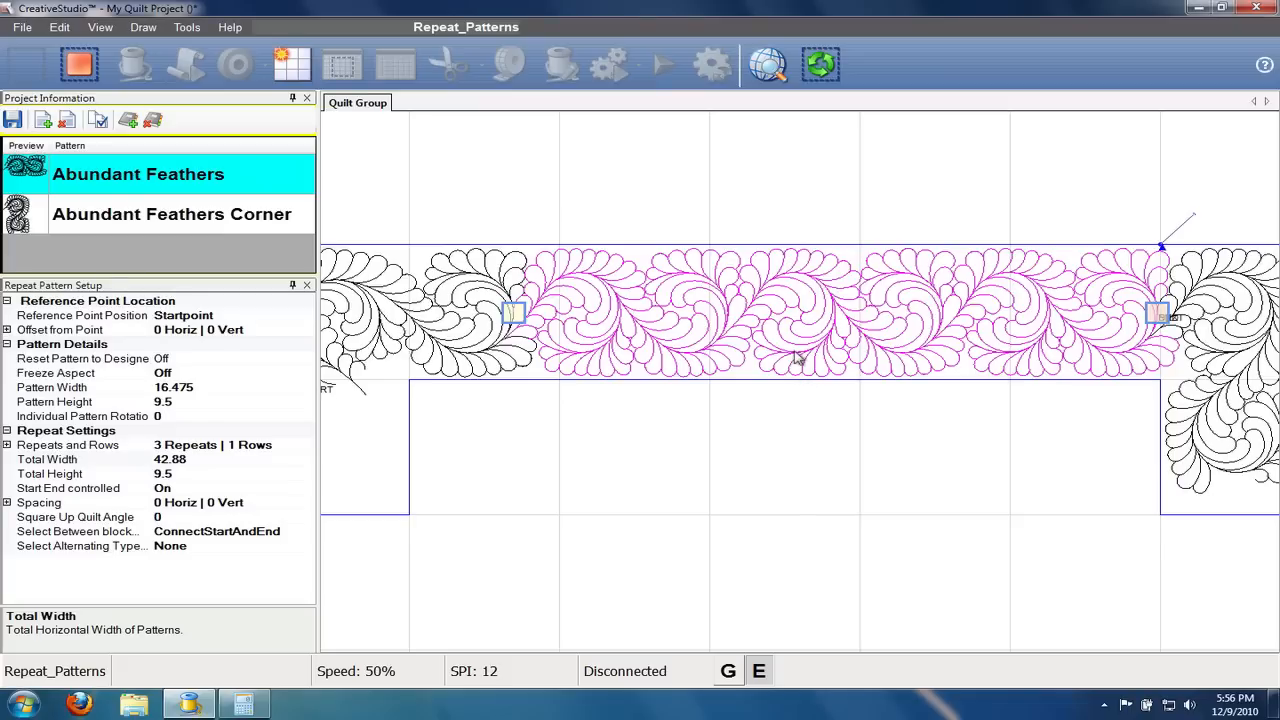
left_click(787, 428)
Set the sewing order to run from the starting feather pattern through the three repeats in sequence to the corner pattern.
scroll(787, 428, "down", 3)
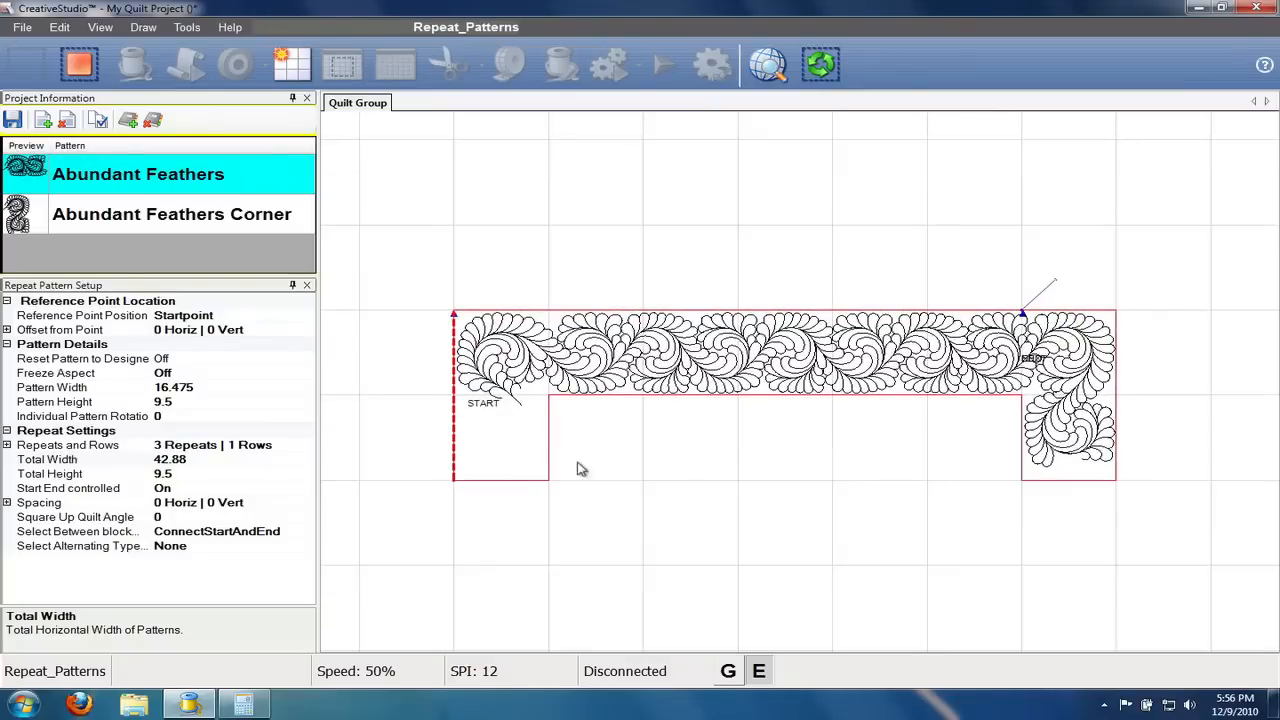
scroll(591, 449, "up", 1)
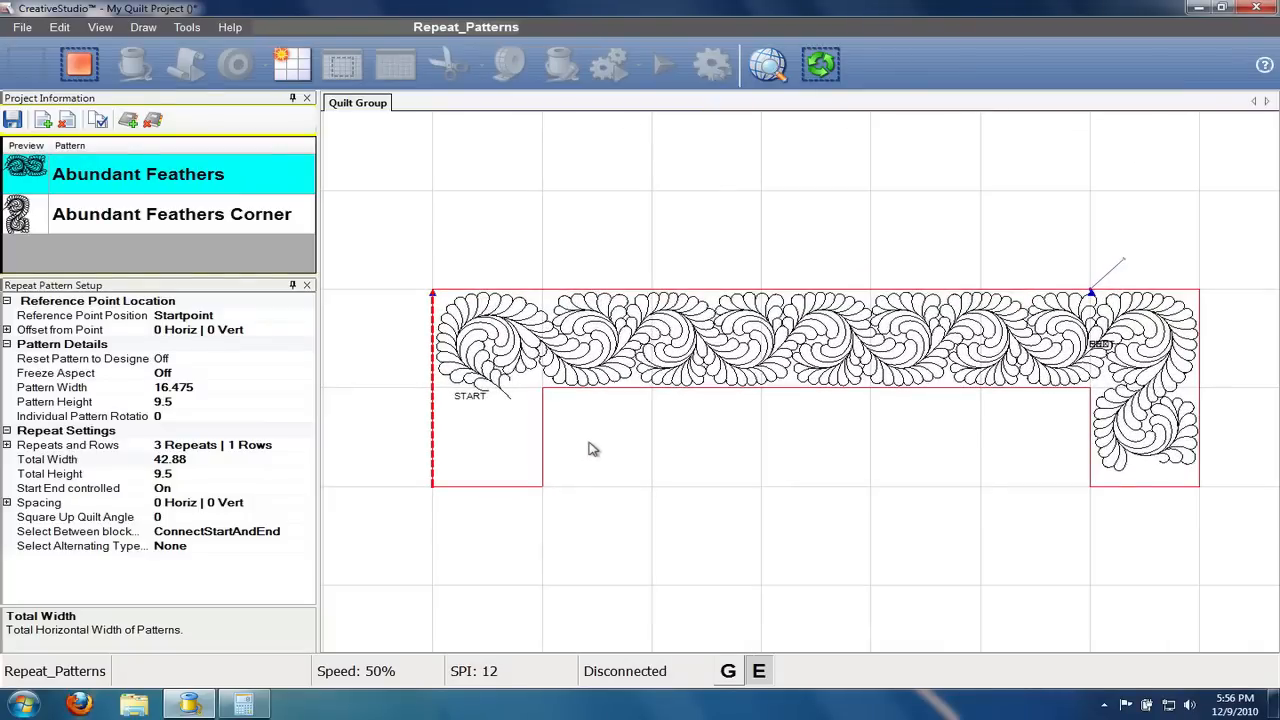
key("o")
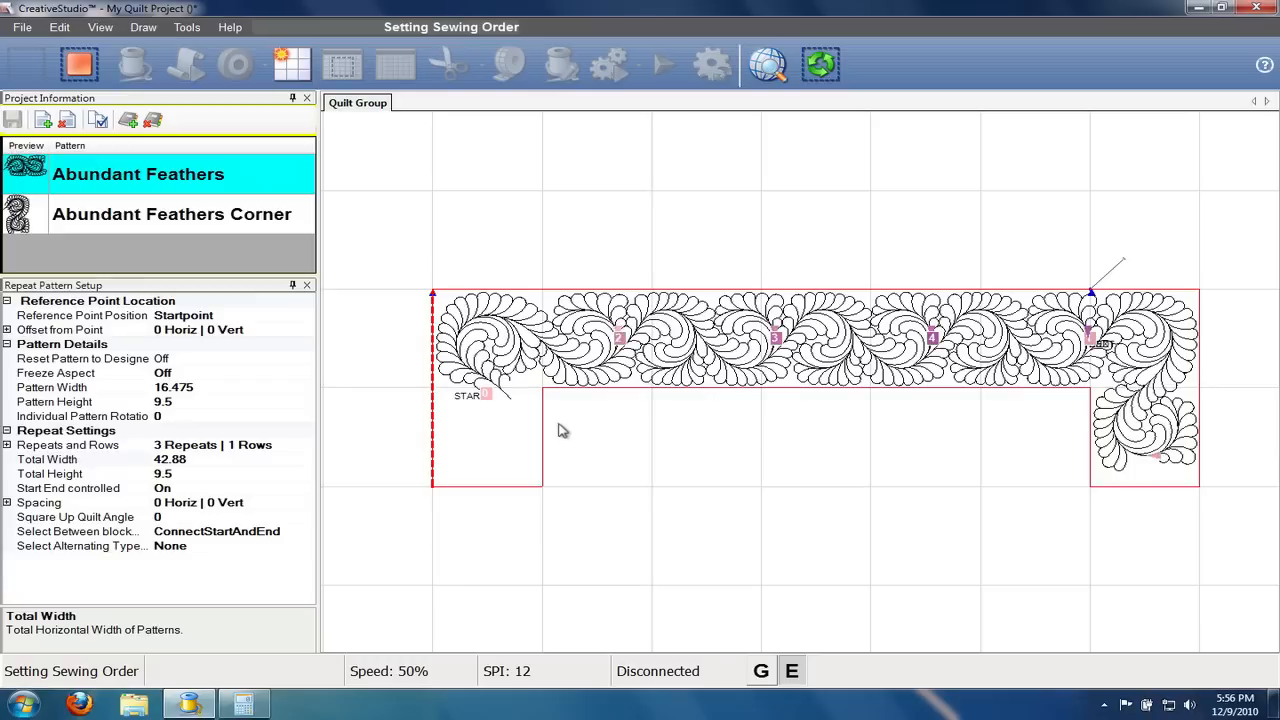
left_click(621, 340)
left_click(778, 342)
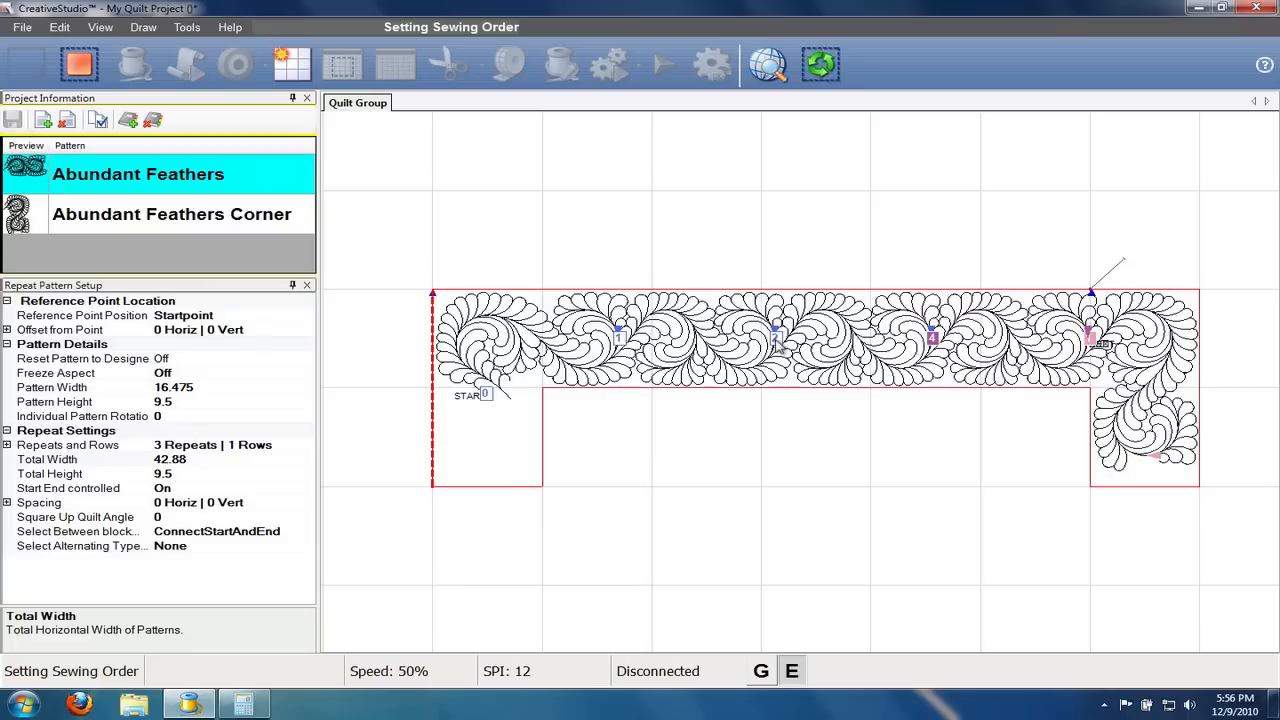
left_click(936, 345)
left_click(1092, 341)
right_click(983, 481)
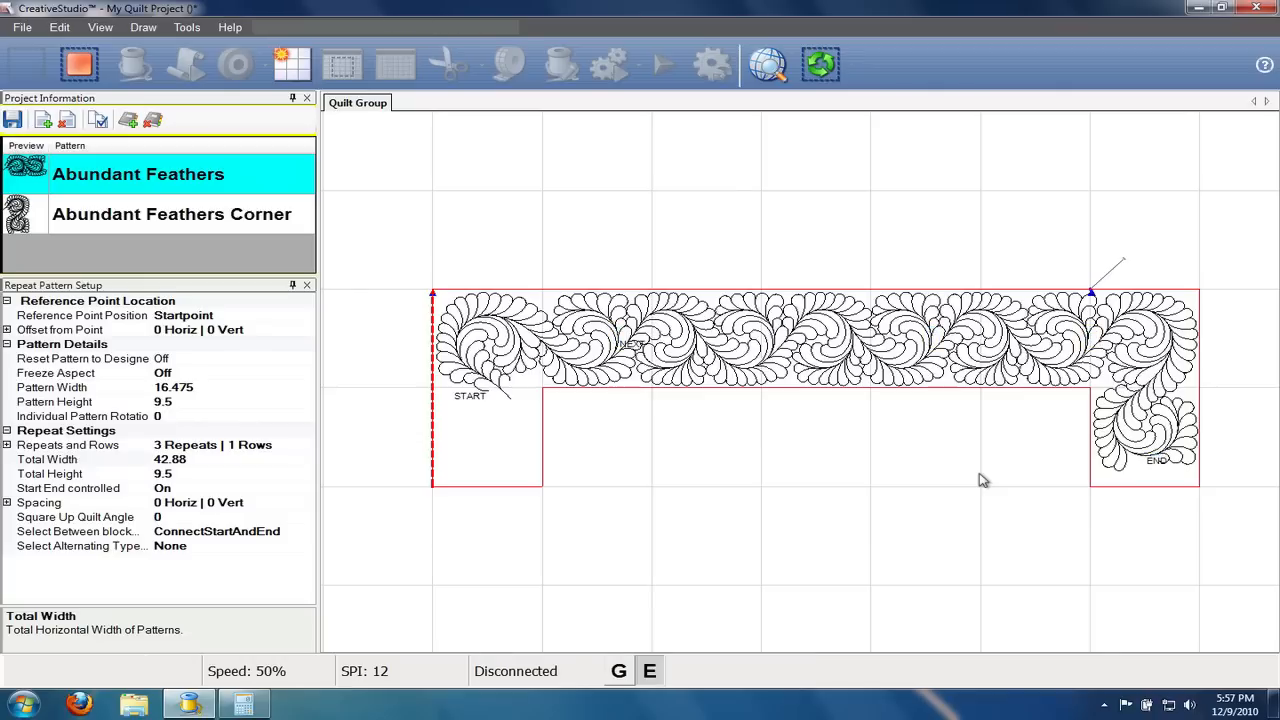